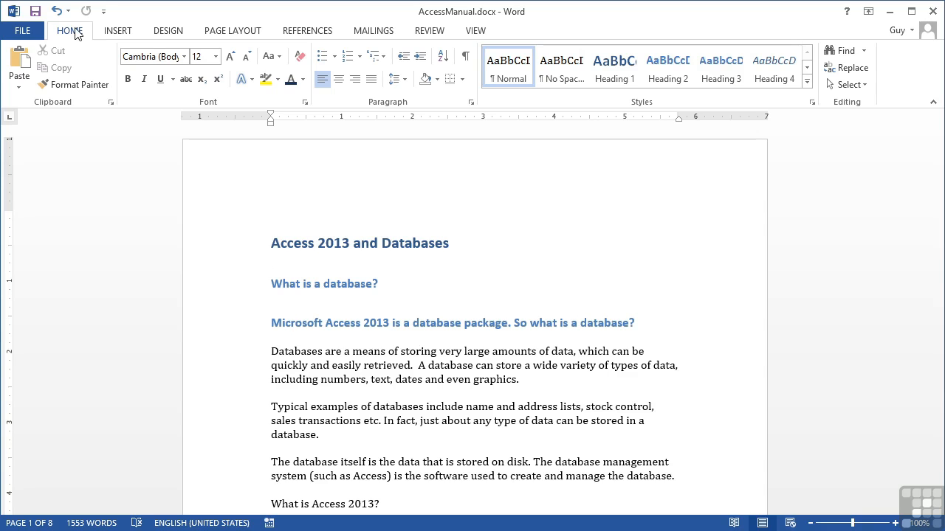
left_click(122, 35)
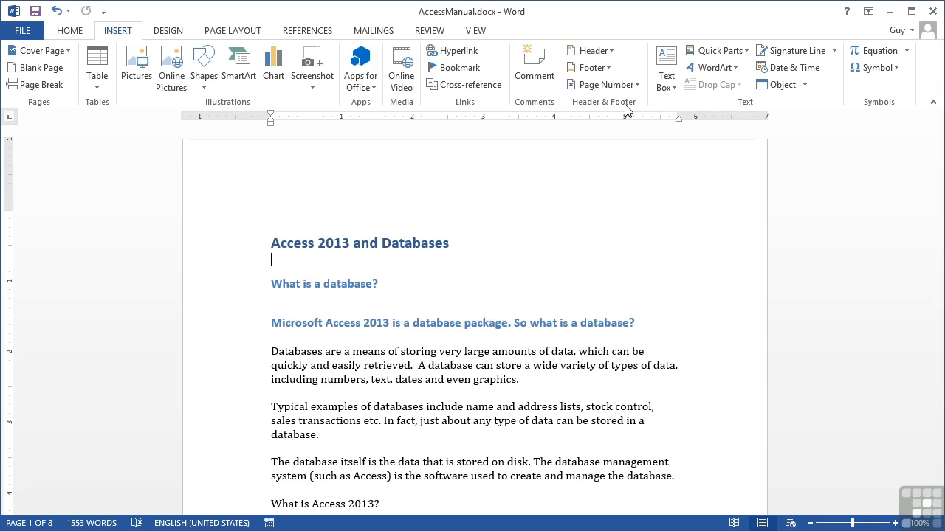
double_click(468, 174)
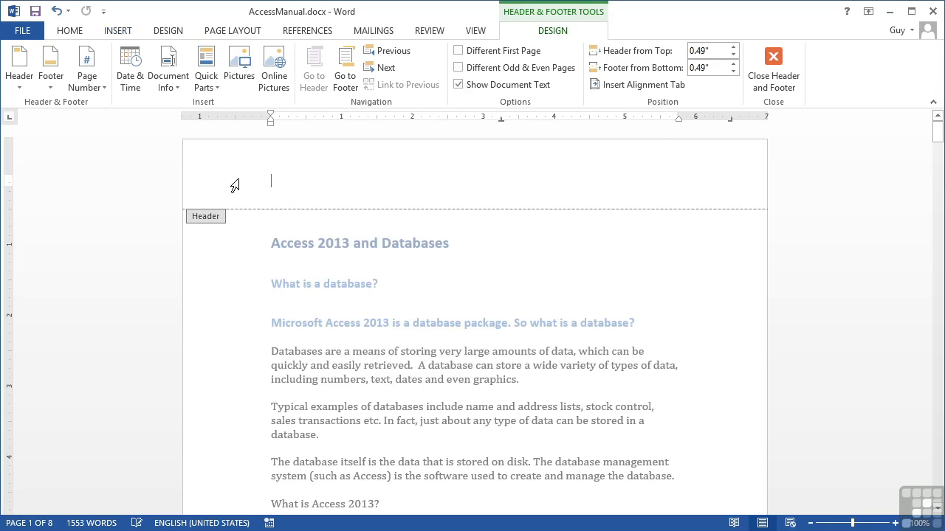
left_click(97, 94)
left_click(104, 94)
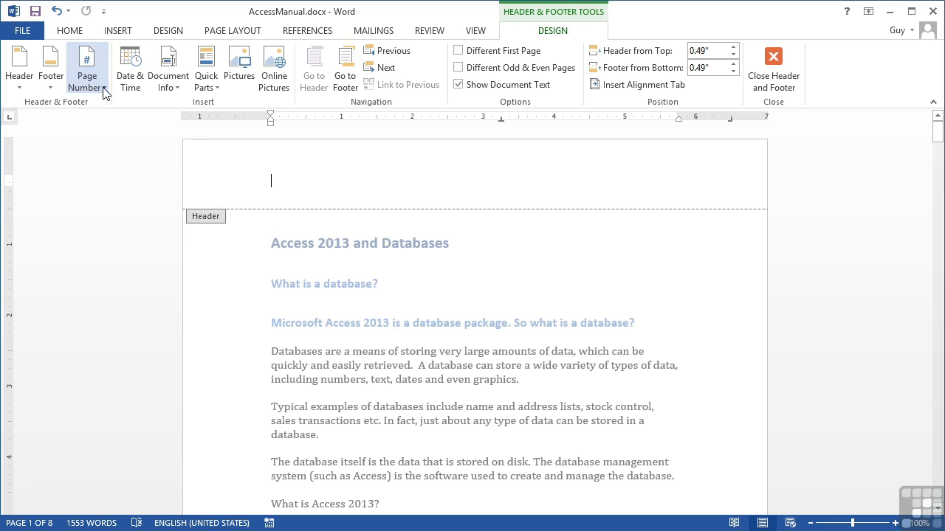
double_click(273, 251)
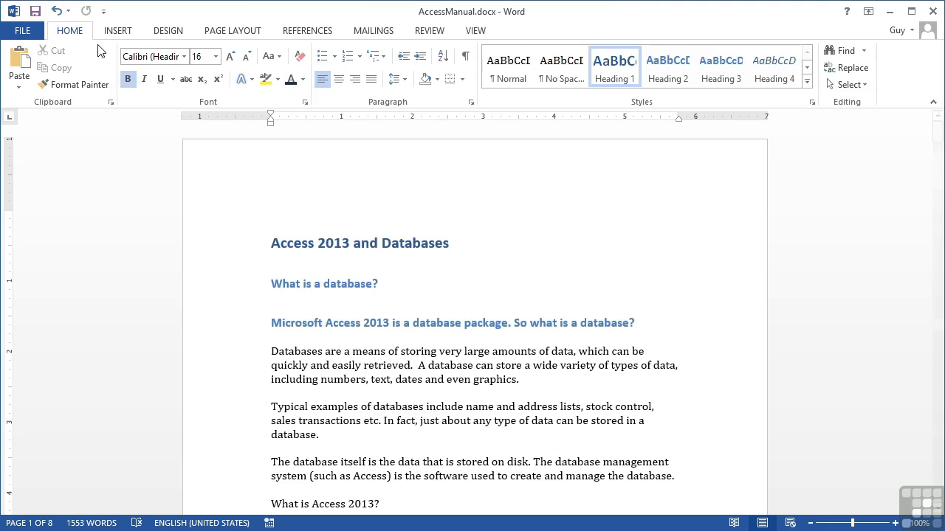
Insert an Accent Bar 1 page number at the top of the page and exit header editing
left_click(118, 30)
left_click(639, 84)
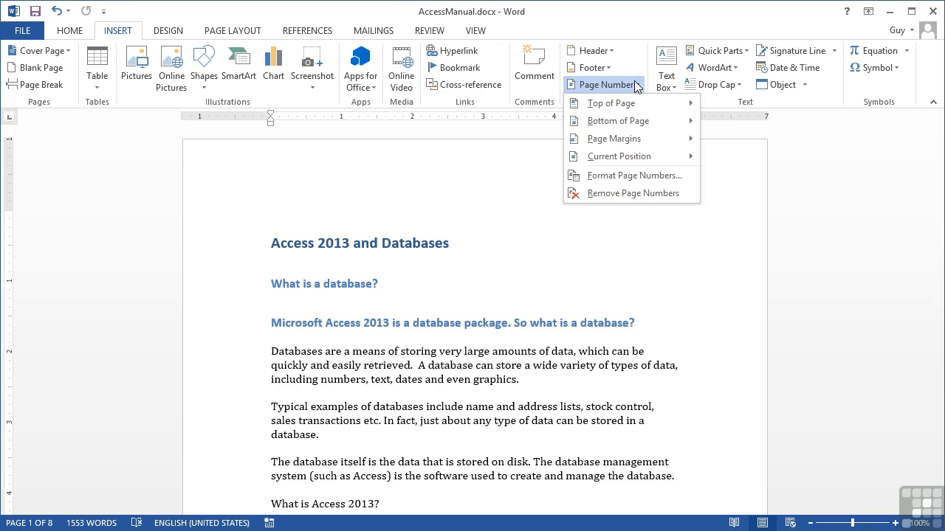
mouse_move(638, 101)
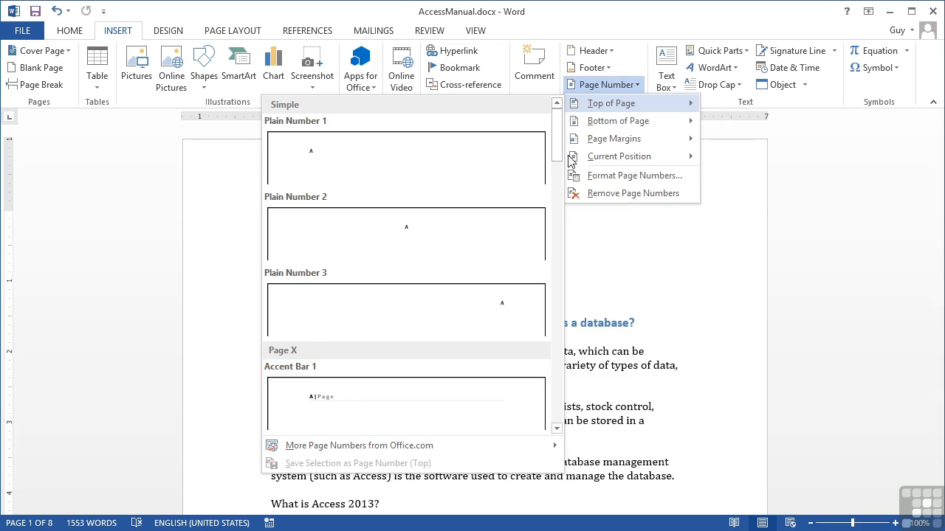
mouse_move(611, 124)
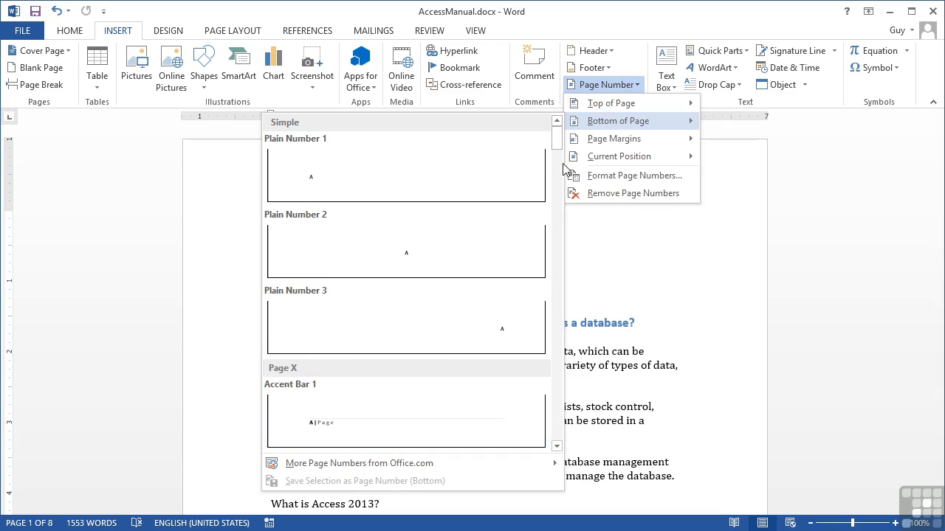
mouse_move(622, 149)
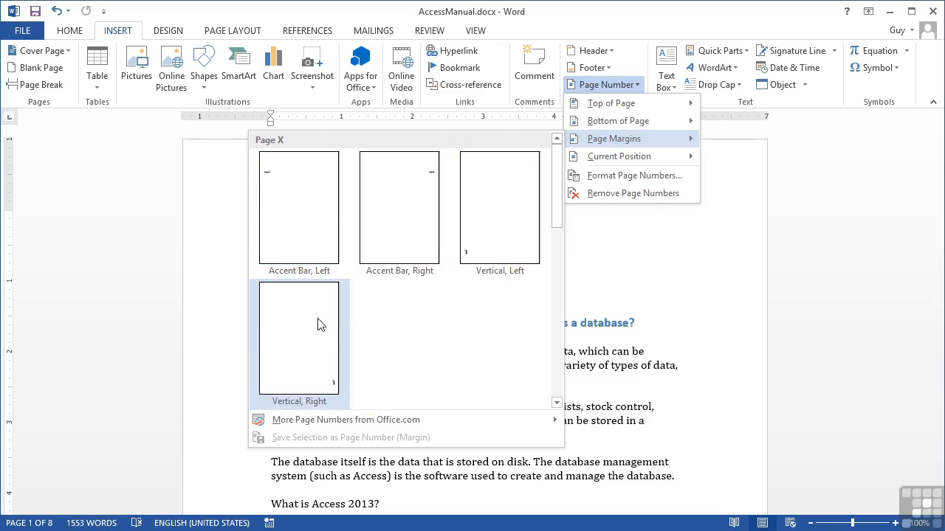
mouse_move(639, 127)
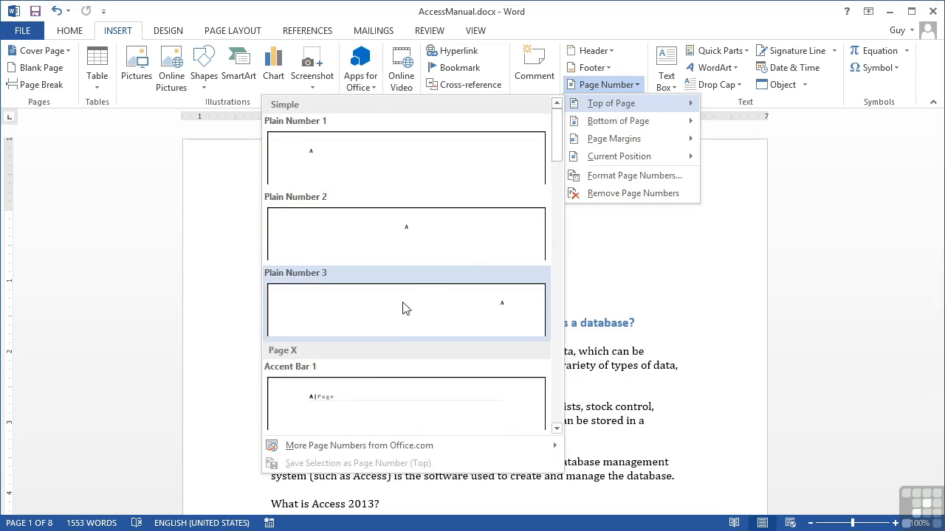
left_click(373, 392)
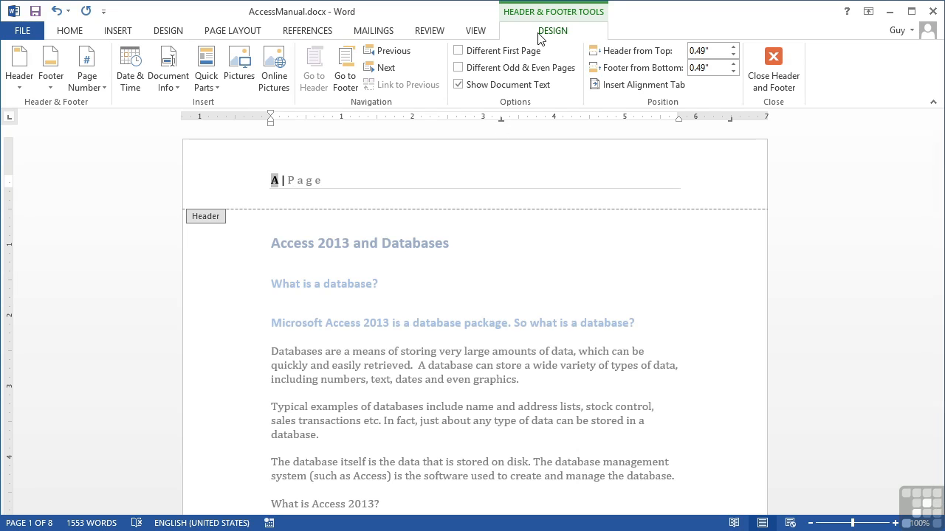
left_click(87, 77)
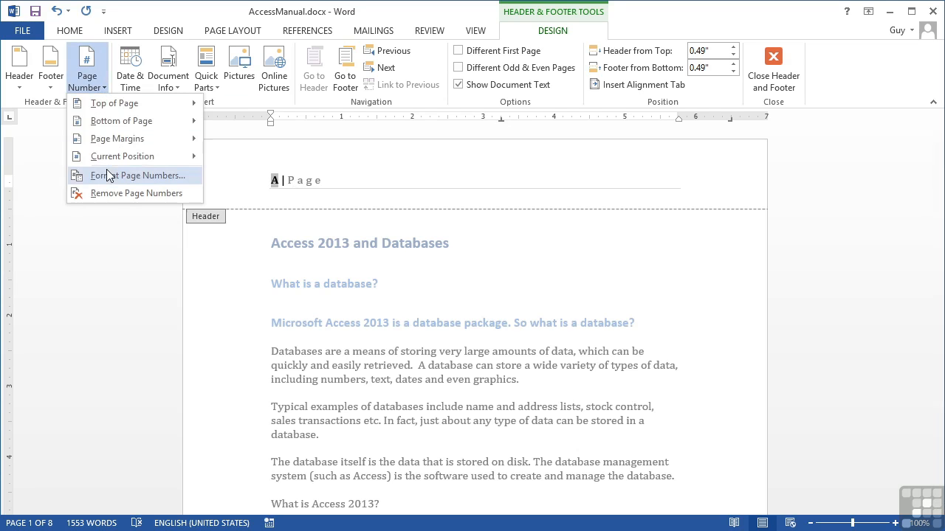
left_click(98, 90)
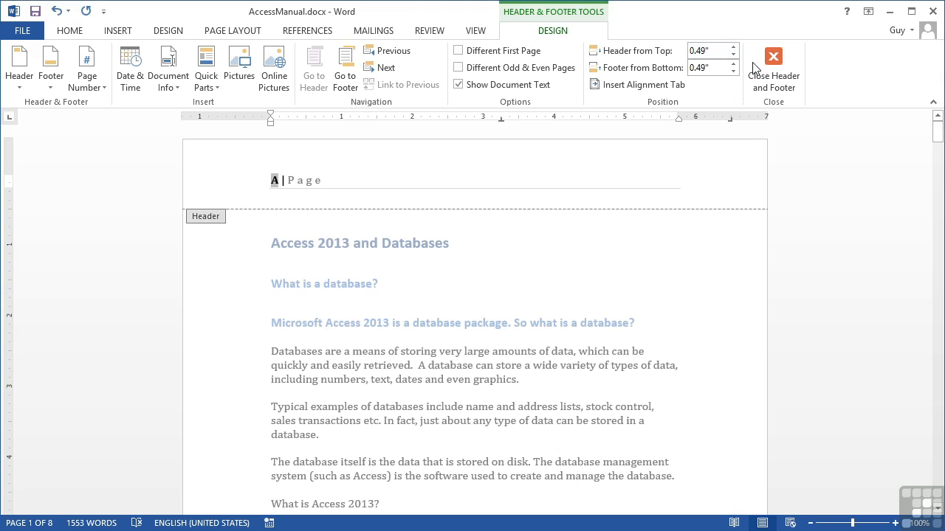
left_click(772, 70)
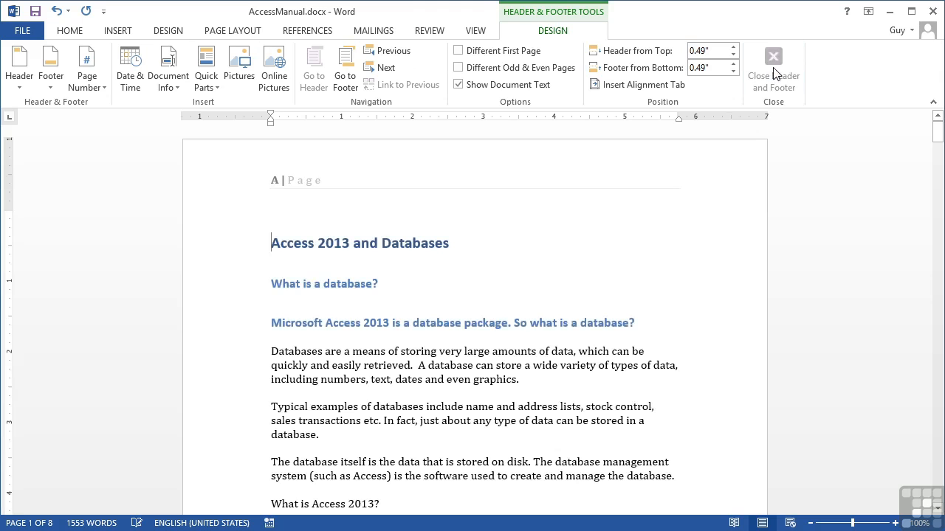
Set the page number format to the dashed style - 1 -, - 2 -, - 3 -
left_click(126, 33)
left_click(628, 87)
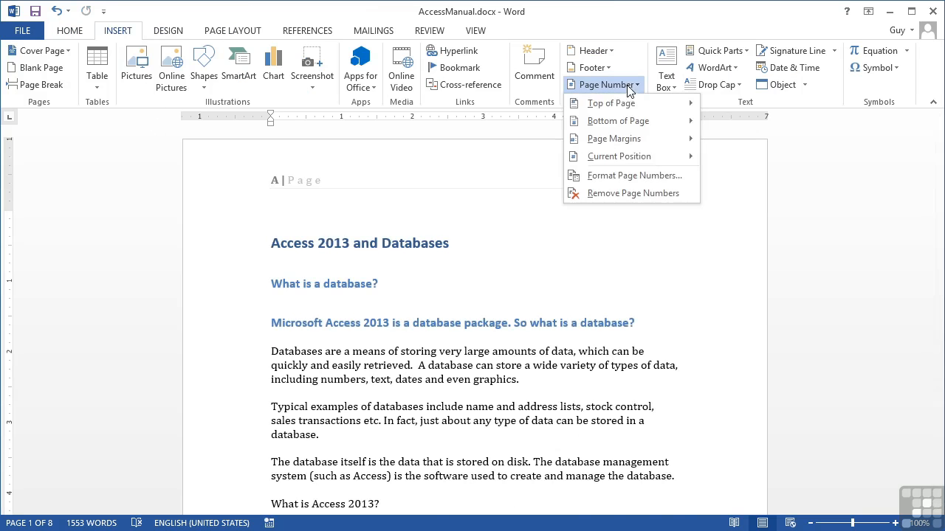
left_click(620, 176)
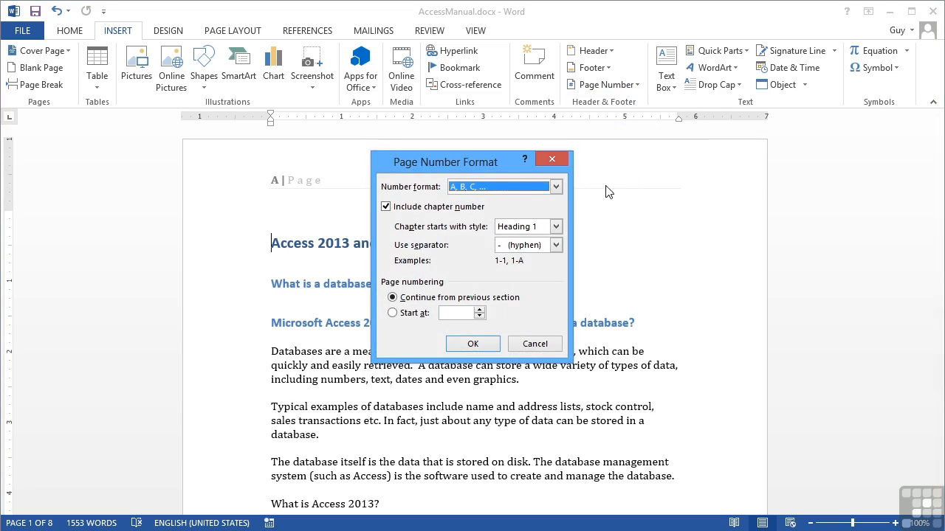
left_click(554, 191)
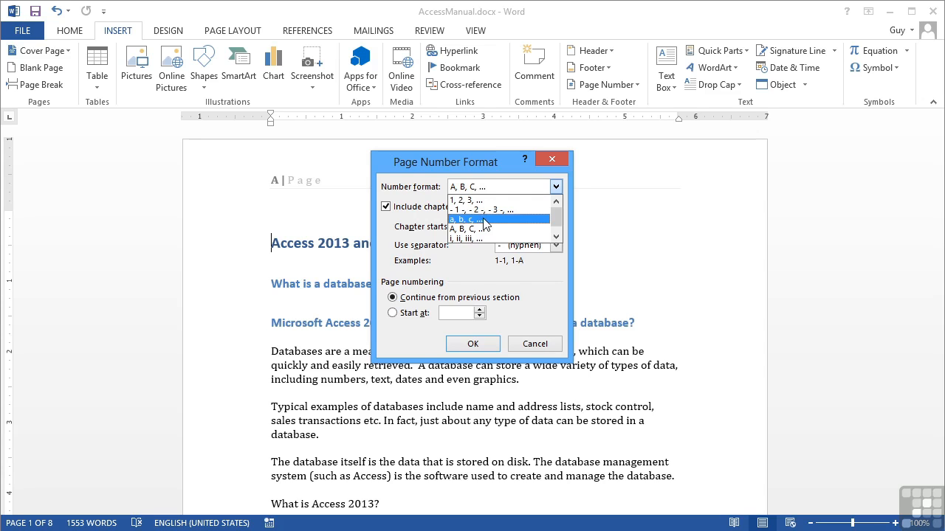
left_click(555, 237)
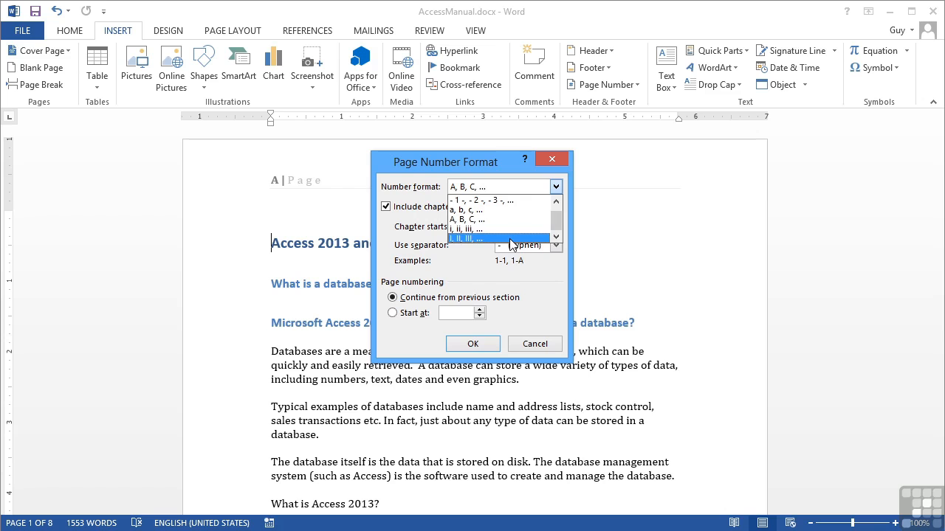
left_click_drag(556, 224, 556, 217)
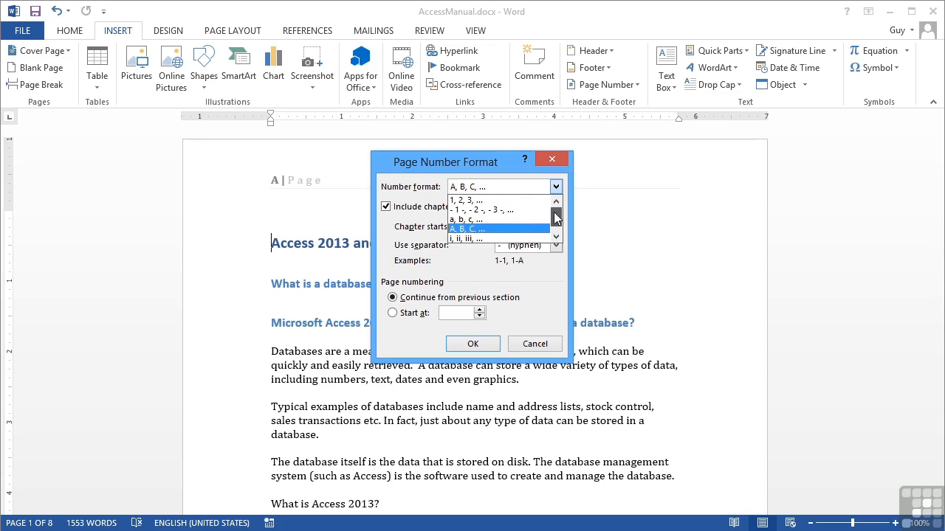
left_click(475, 211)
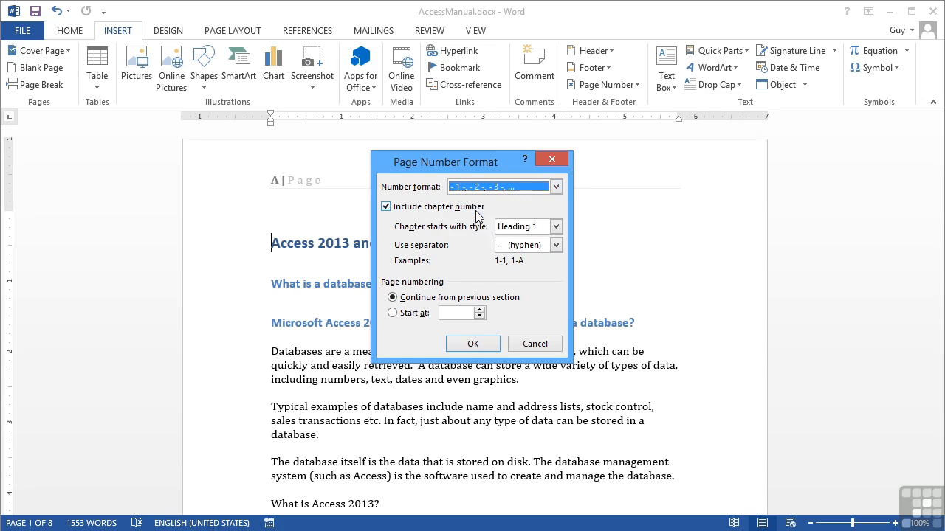
Exclude the chapter number from the page numbers and start the numbering at - 4 -
left_click(385, 208)
left_click(385, 208)
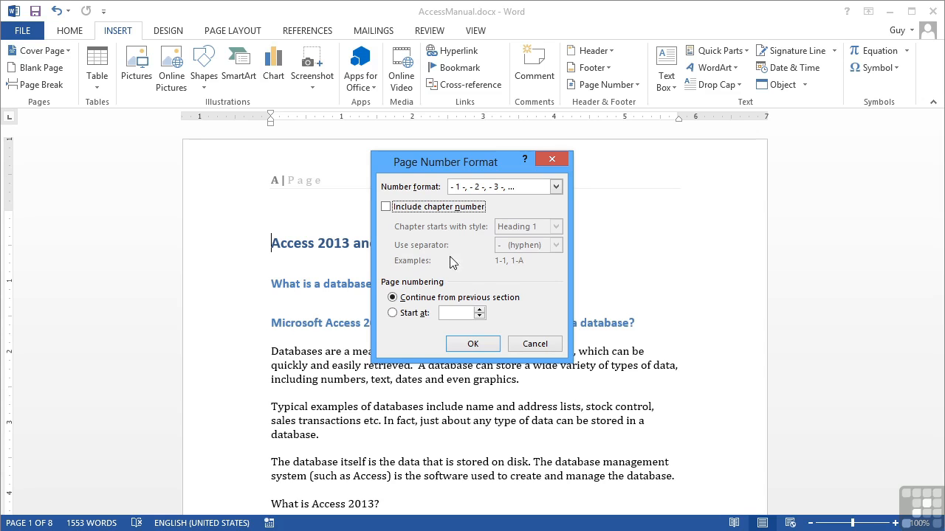
left_click(392, 313)
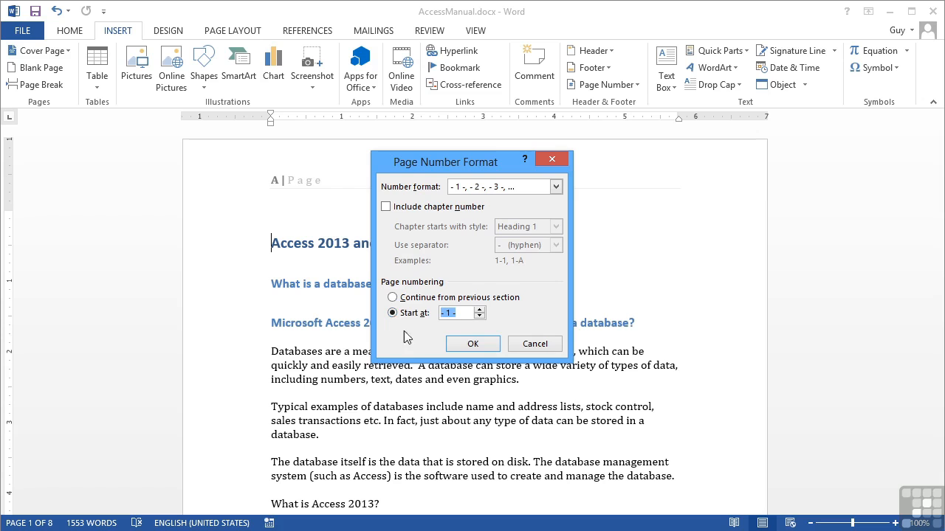
left_click(479, 310)
left_click(473, 344)
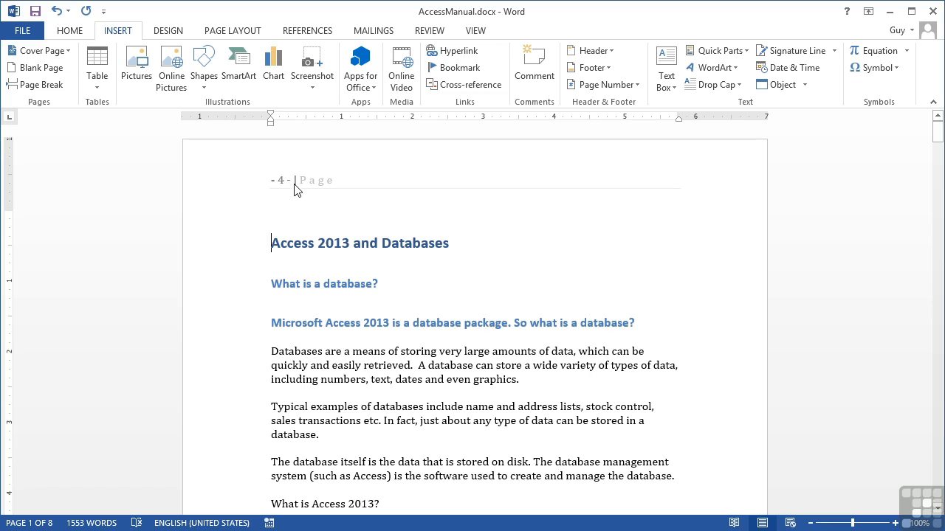
Change the page number format to lowercase Roman numerals (i, ii, iii)
scroll(392, 268, "down", 15)
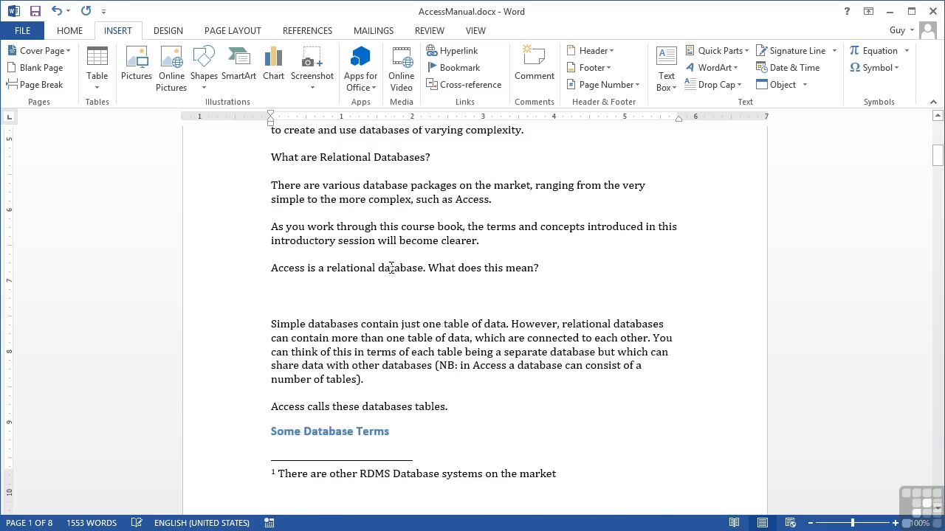
scroll(301, 347, "down", 15)
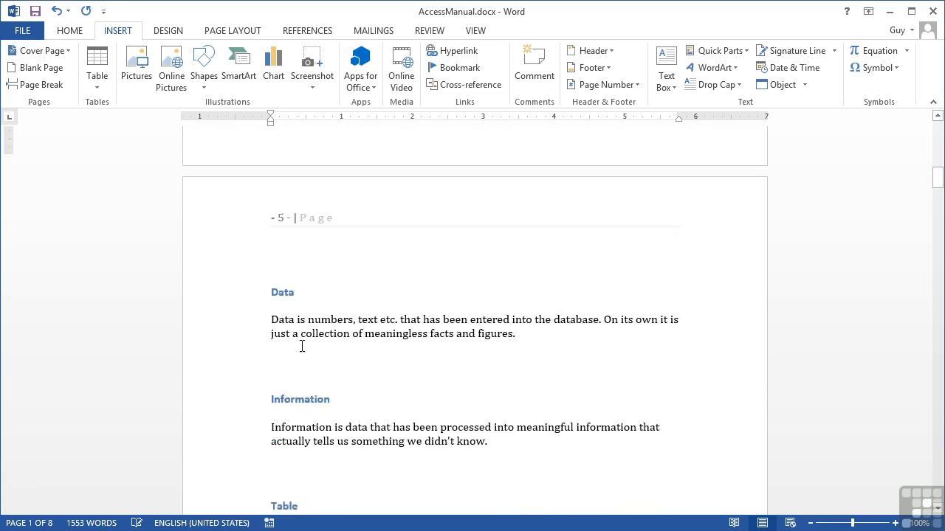
scroll(302, 347, "down", 5)
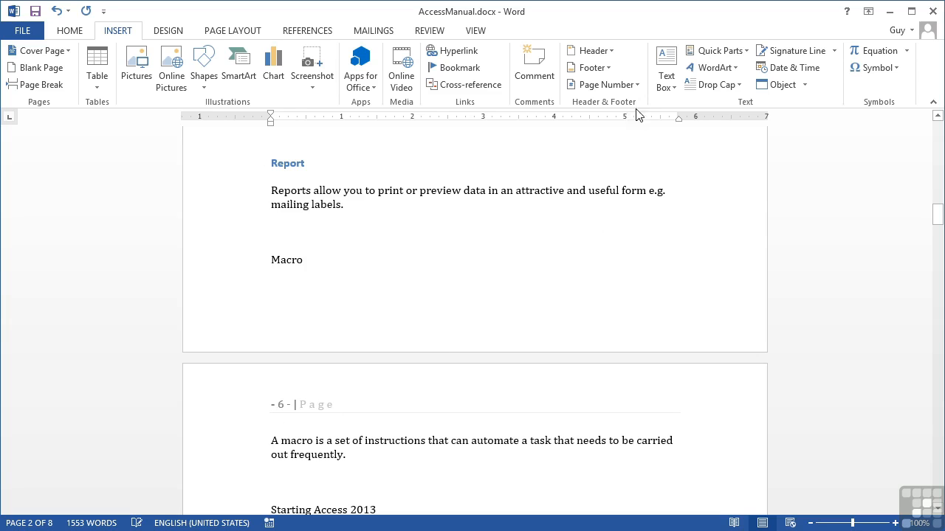
left_click(639, 86)
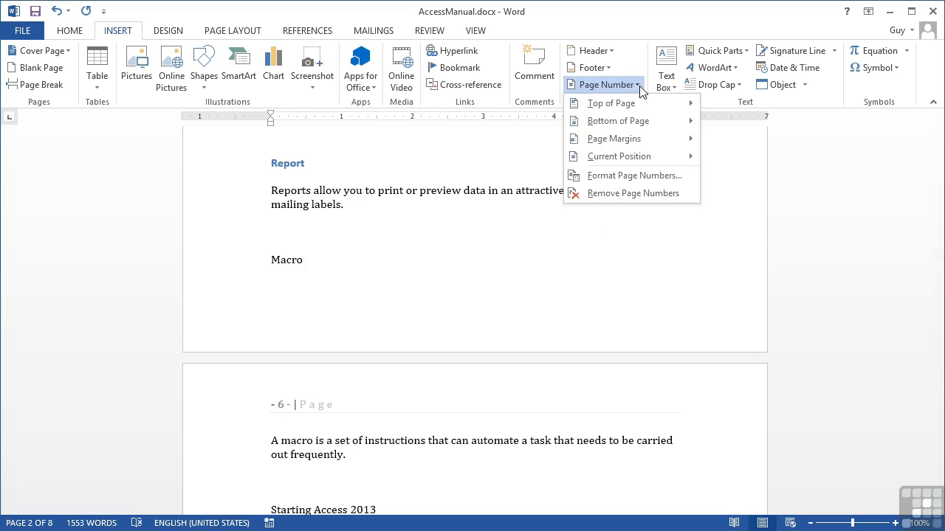
left_click(639, 183)
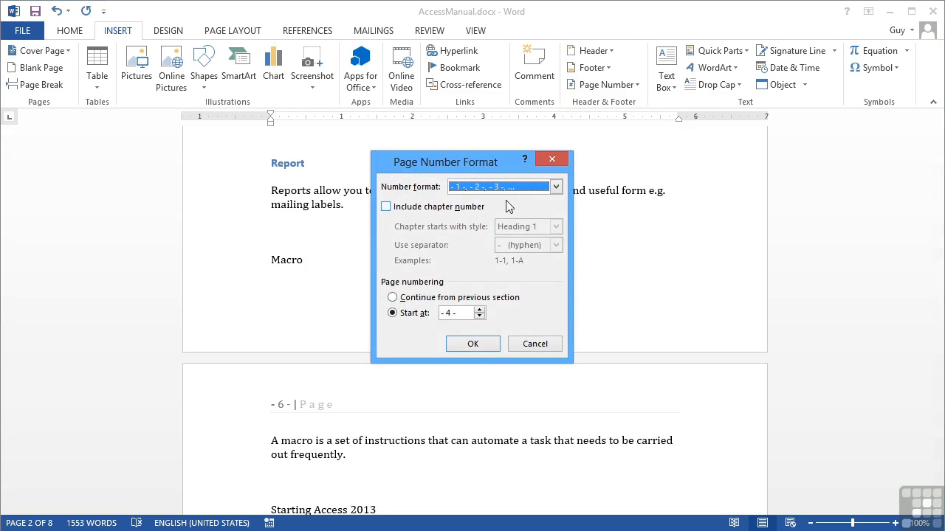
left_click(556, 186)
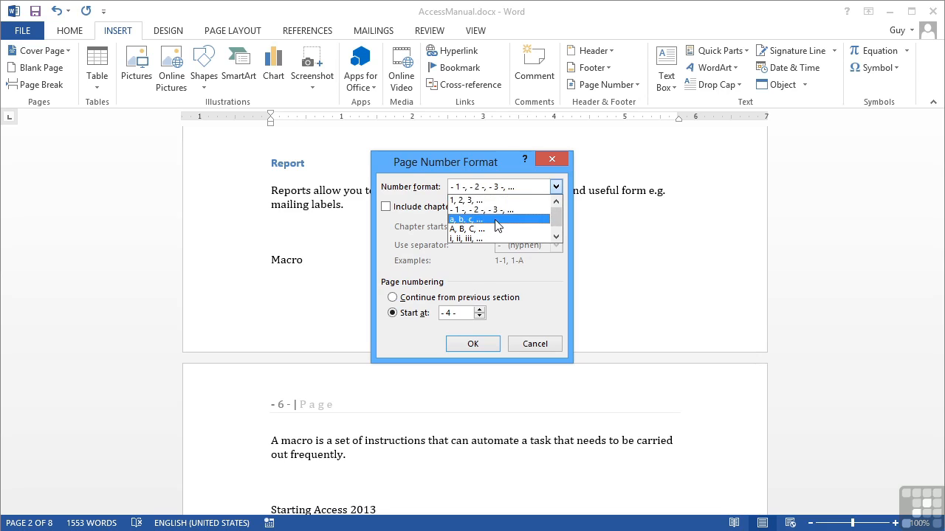
left_click(556, 236)
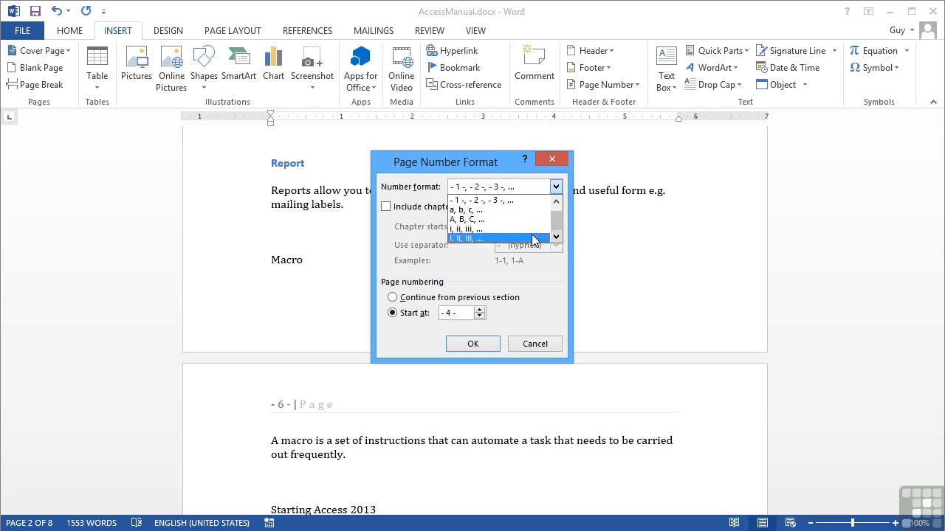
left_click(473, 230)
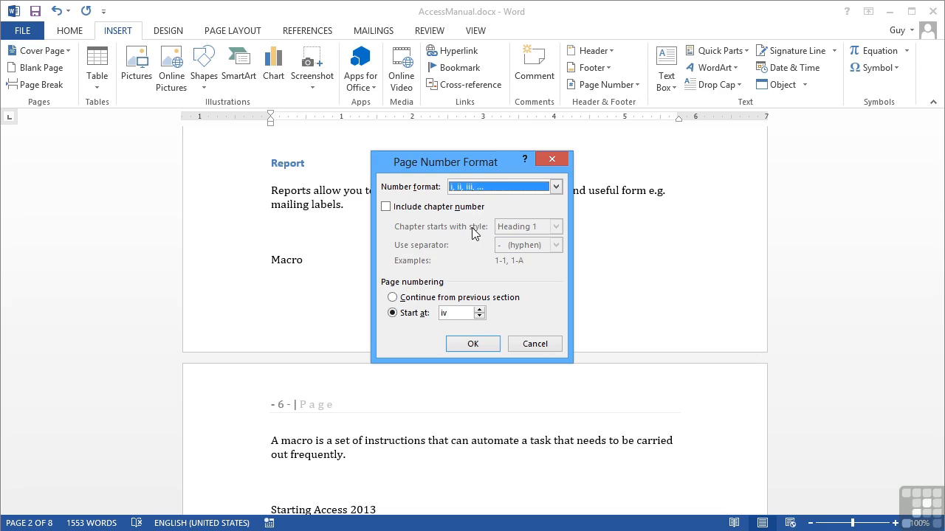
left_click(478, 345)
Examine the page numbers in the headers of successive pages of the document
scroll(556, 369, "up", 4)
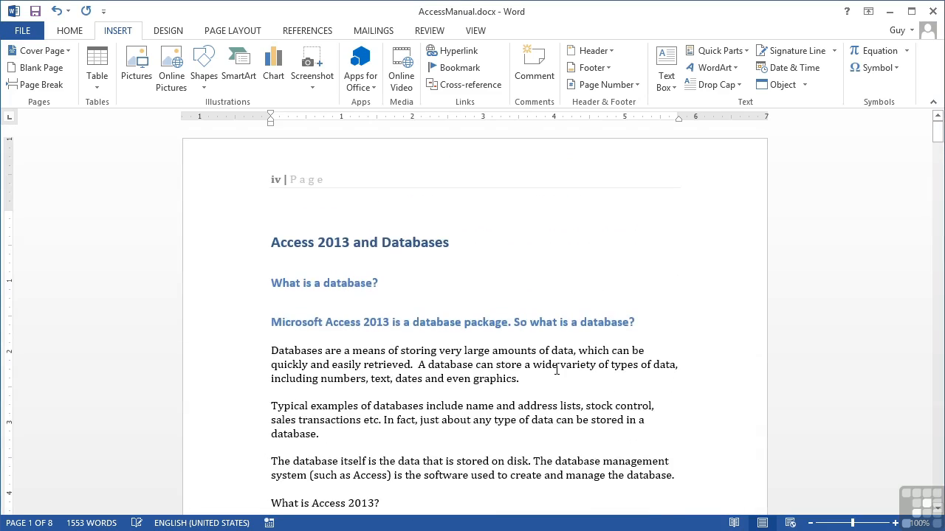
scroll(557, 369, "down", 12)
scroll(556, 369, "down", 12)
scroll(557, 369, "down", 12)
scroll(557, 369, "down", 6)
scroll(557, 369, "up", 7)
scroll(556, 369, "up", 20)
scroll(557, 369, "up", 3)
Remove the page numbers from the document's headers
left_click(636, 85)
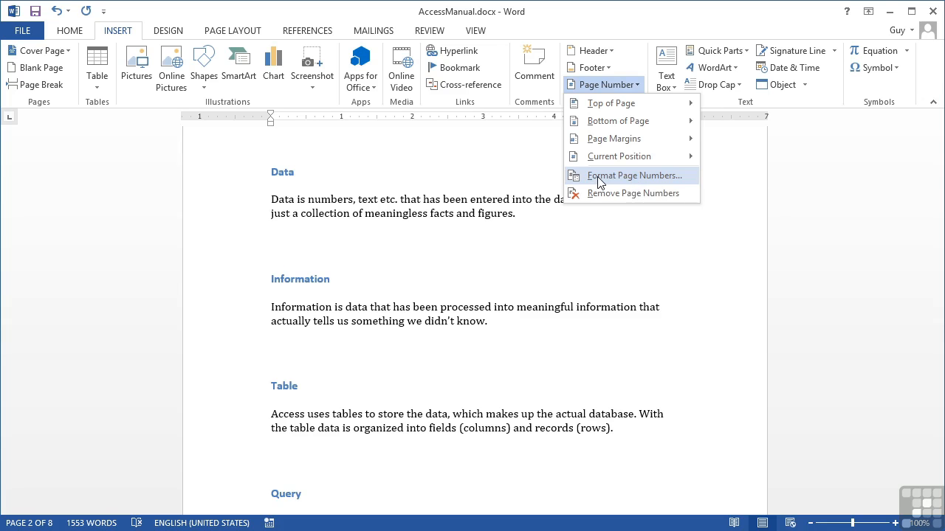
left_click(523, 179)
scroll(523, 177, "down", 12)
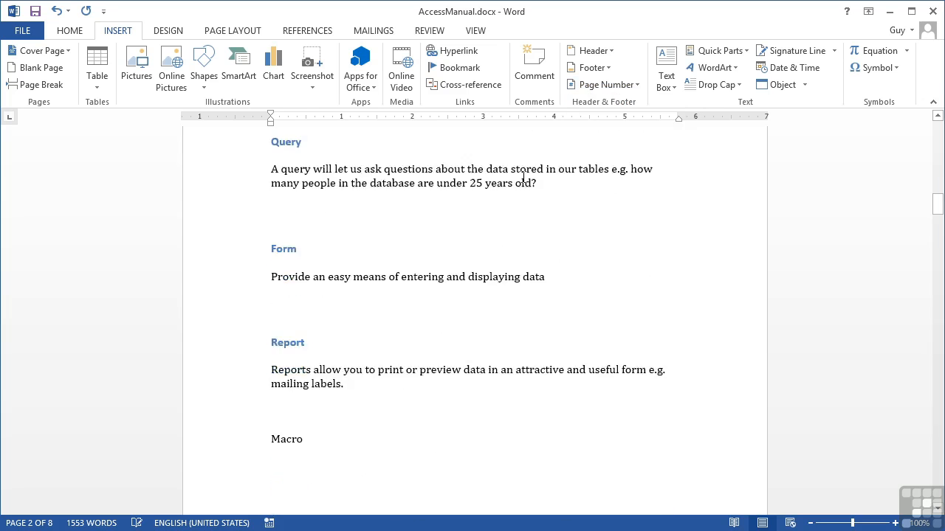
scroll(523, 177, "down", 2)
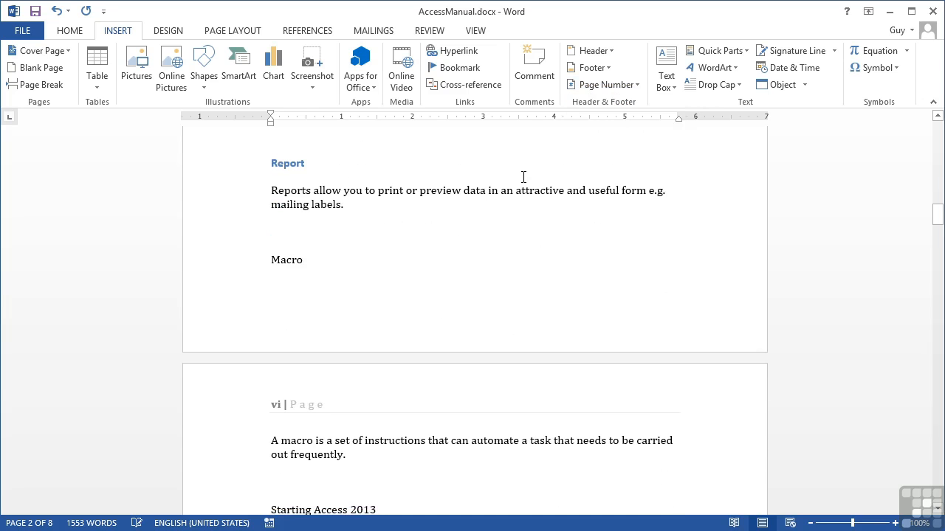
left_click(639, 85)
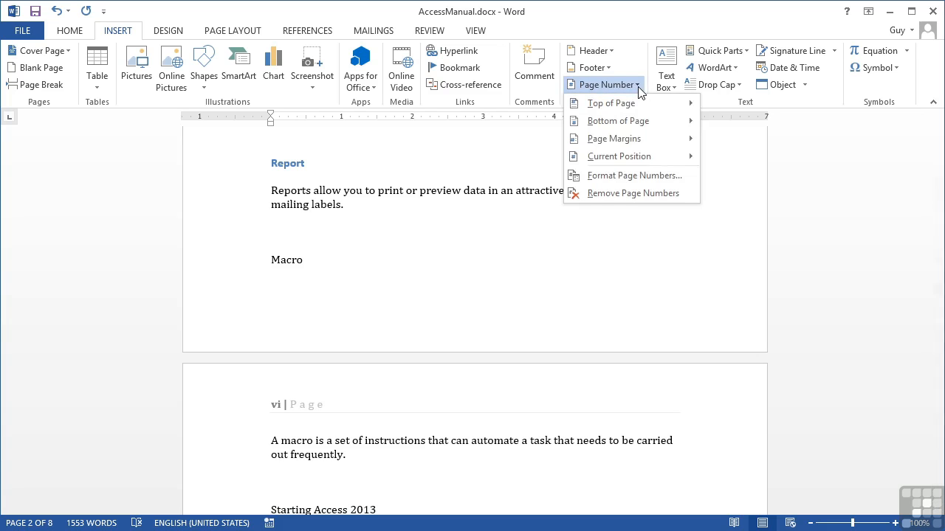
left_click(635, 192)
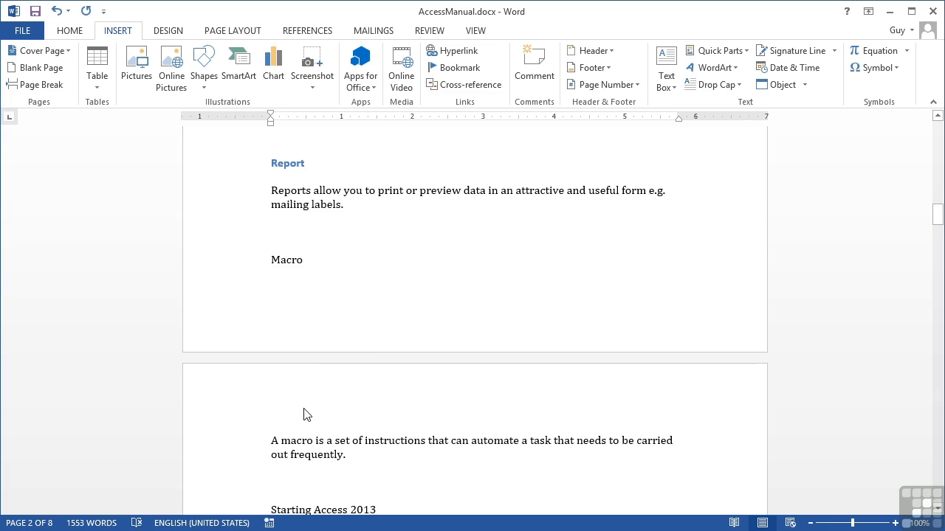
Open the footer on page 2 for editing and bring up the page number options
left_click(639, 86)
left_click(636, 86)
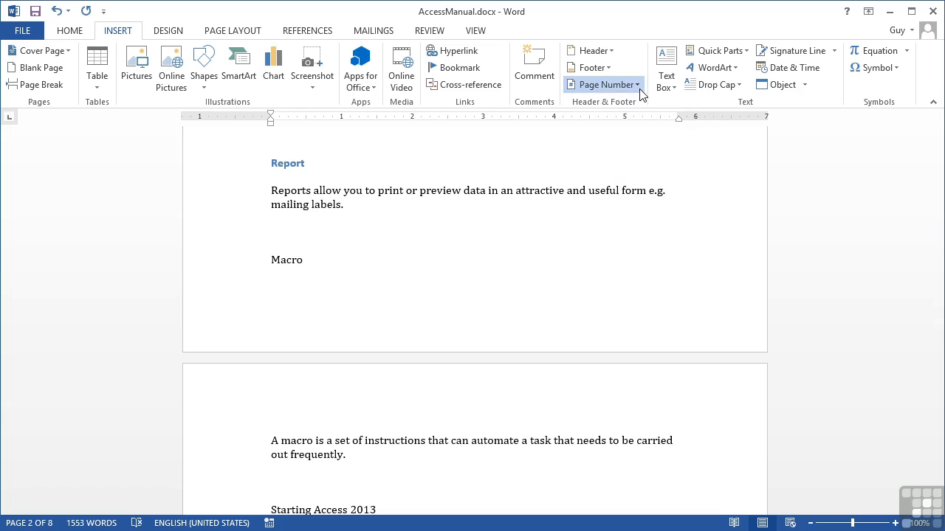
double_click(301, 305)
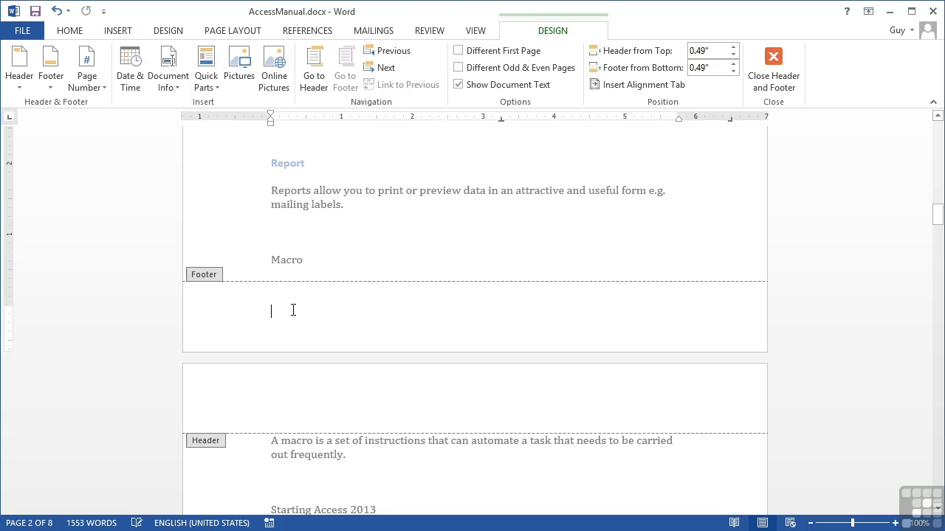
left_click(105, 89)
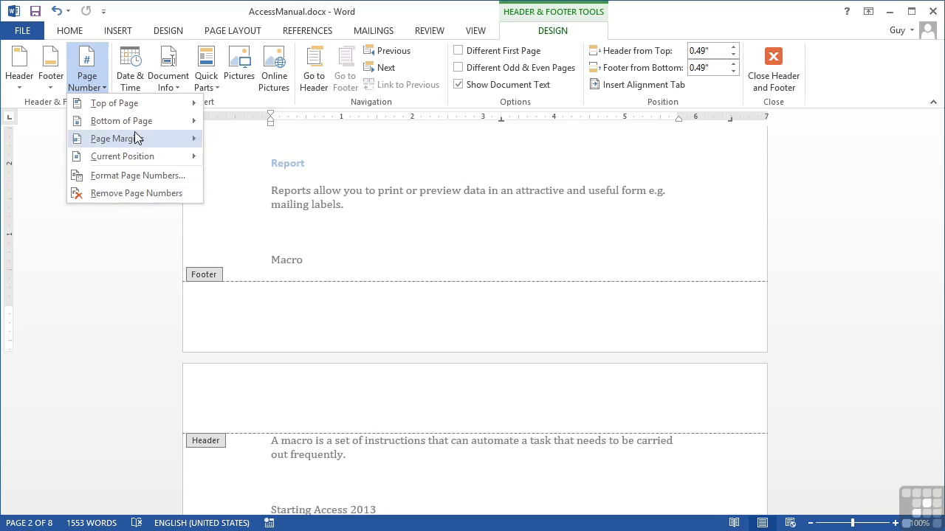